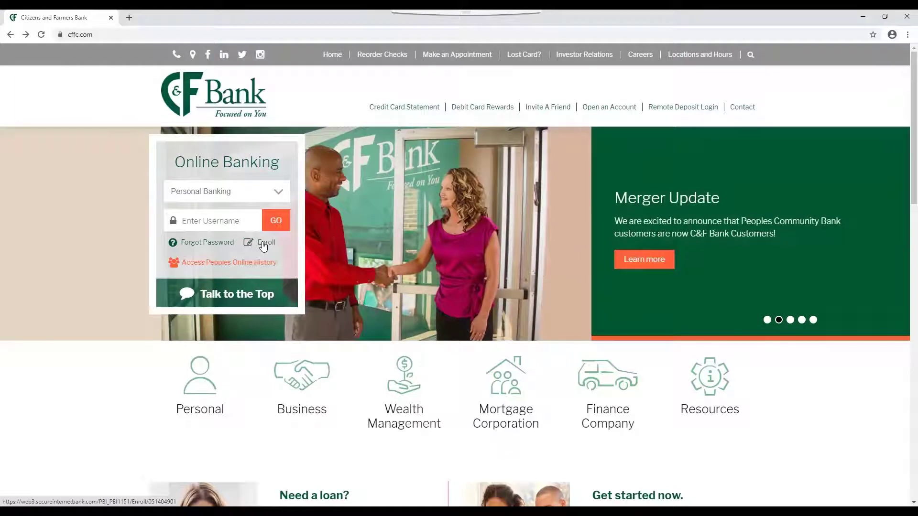
Open the online banking enrollment form from the Enroll link on the C&F Bank homepage.
left_click(266, 243)
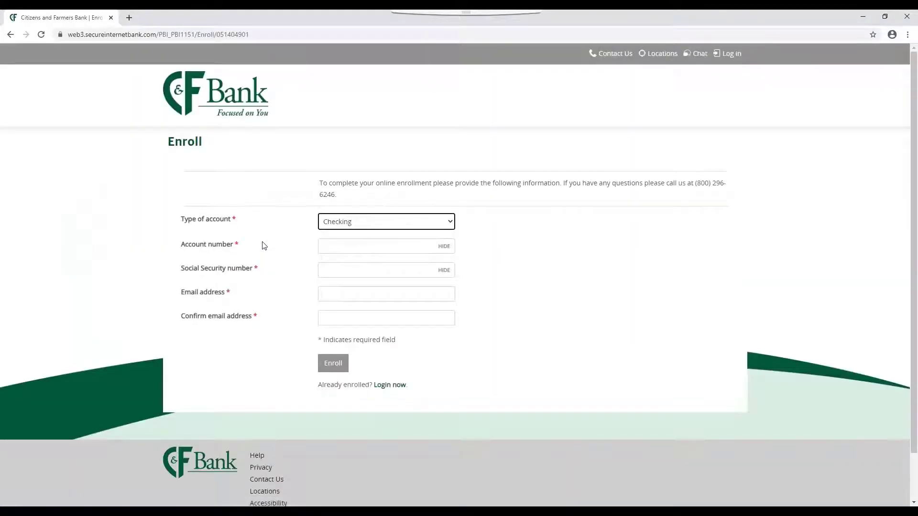
Enter the account number, Social Security number and matching email addresses, then submit enrollment.
left_click(373, 246)
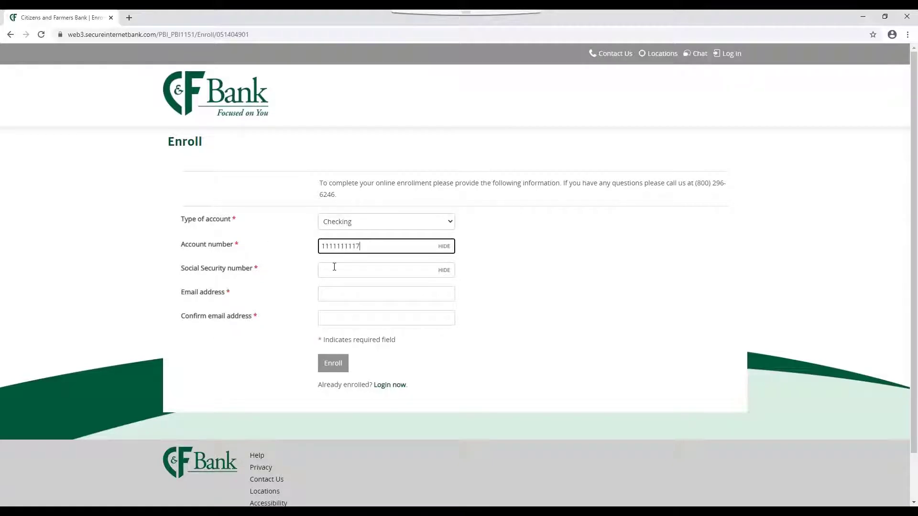
left_click(333, 270)
left_click(344, 294)
left_click(373, 316)
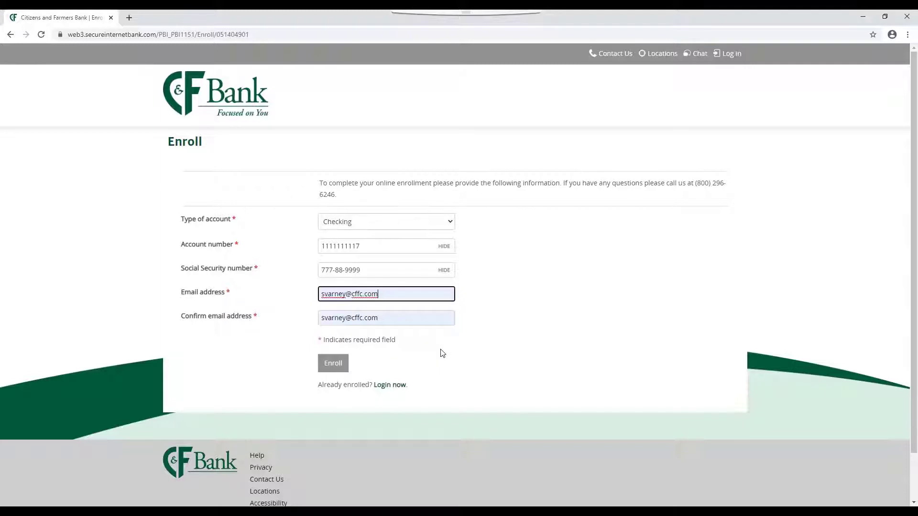
left_click(333, 362)
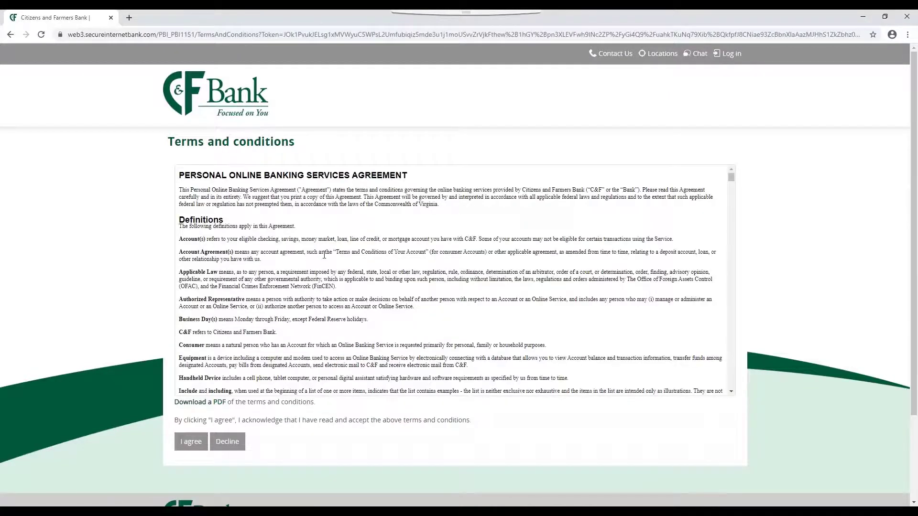
scroll(326, 259, "down", 3)
scroll(325, 257, "down", 3)
scroll(325, 256, "down", 3)
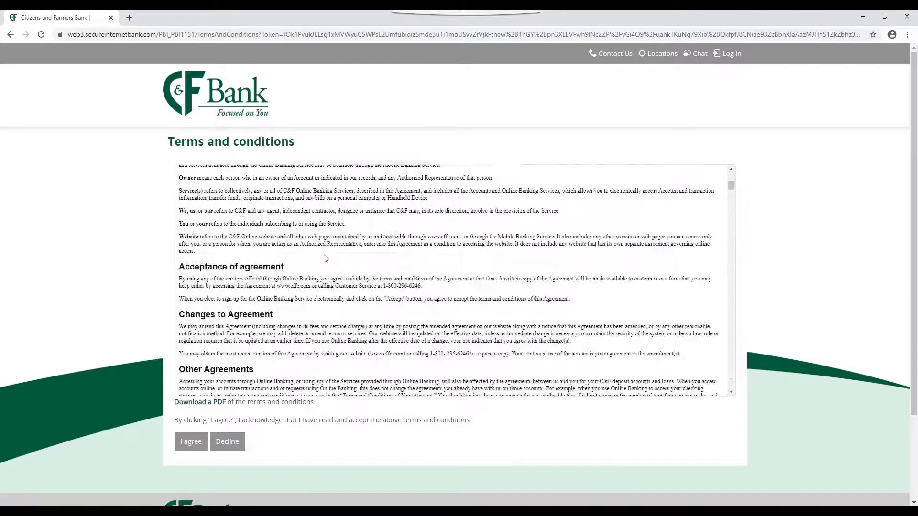
scroll(325, 259, "down", 5)
scroll(324, 258, "down", 5)
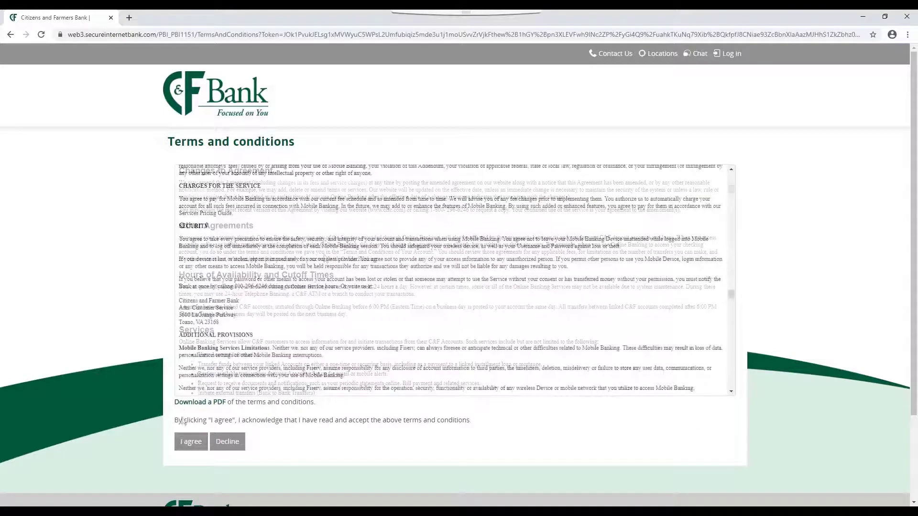
scroll(325, 258, "down", 3)
Accept the online banking Terms and Conditions with I agree.
left_click(190, 442)
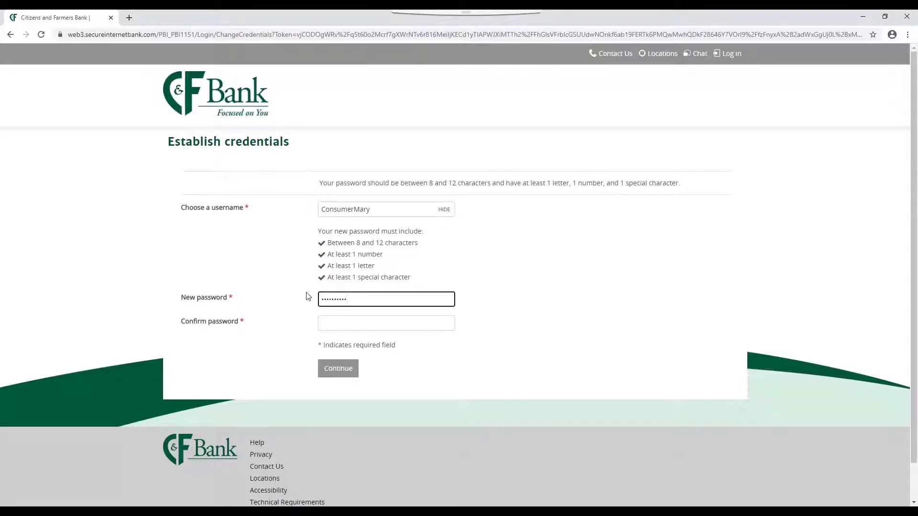
Confirm the new password and submit the username and password credentials.
left_click(338, 323)
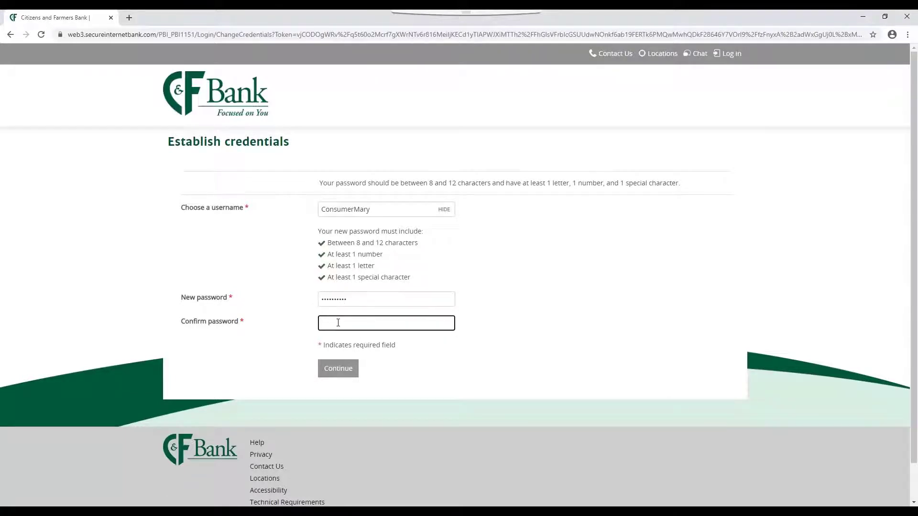
type("*****")
type("**")
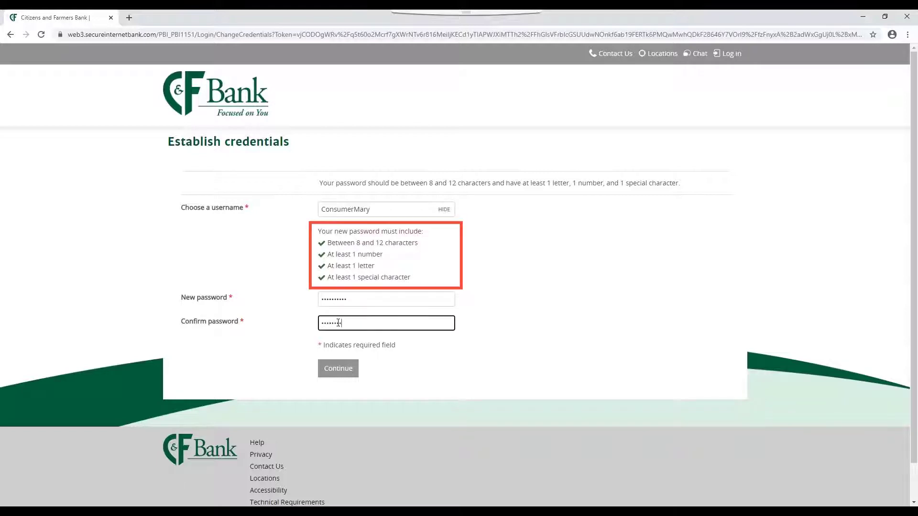
type("***")
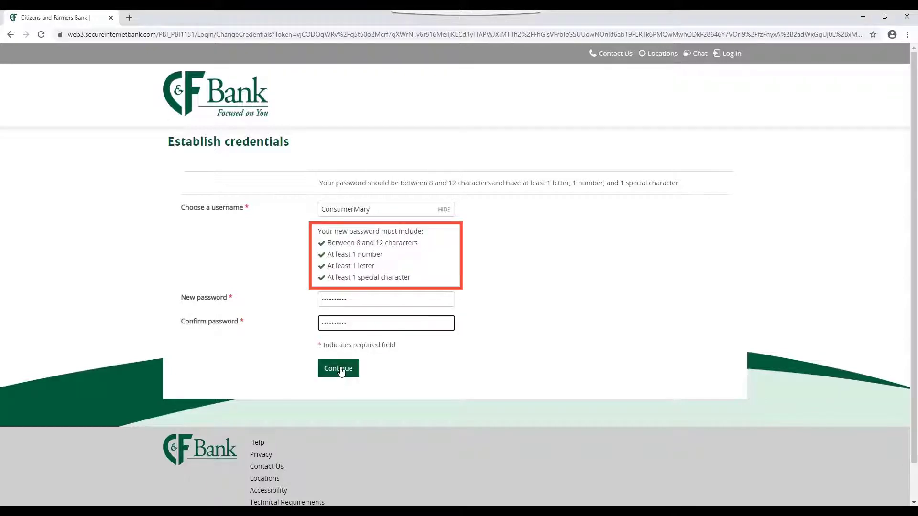
left_click(340, 371)
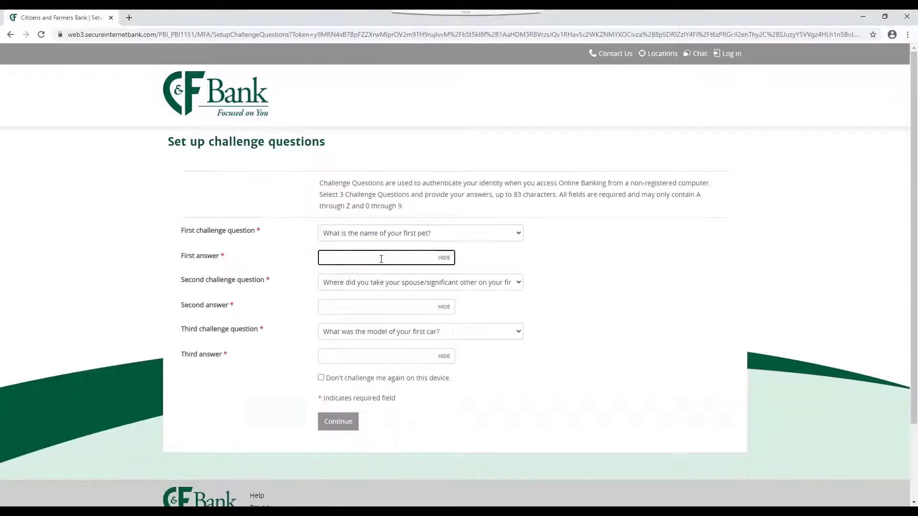
Answer the first, second and third challenge questions.
left_click(381, 259)
left_click(361, 309)
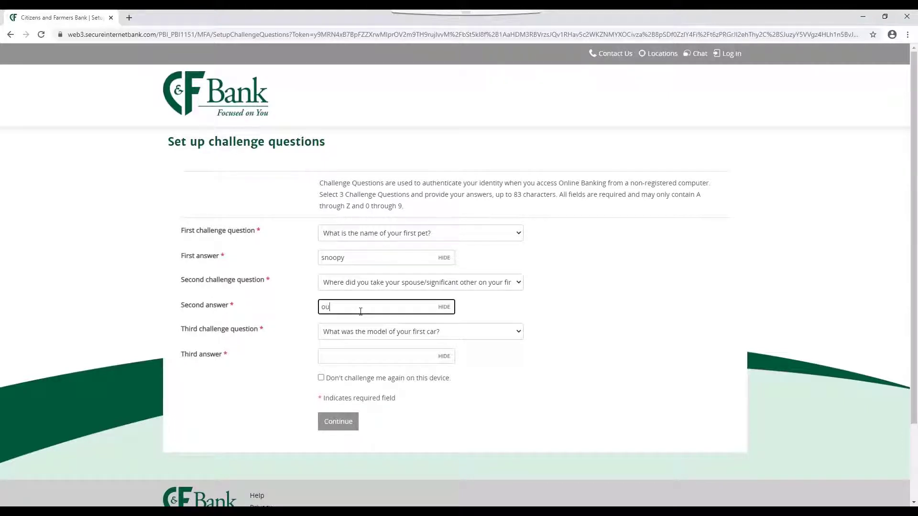
left_click(362, 357)
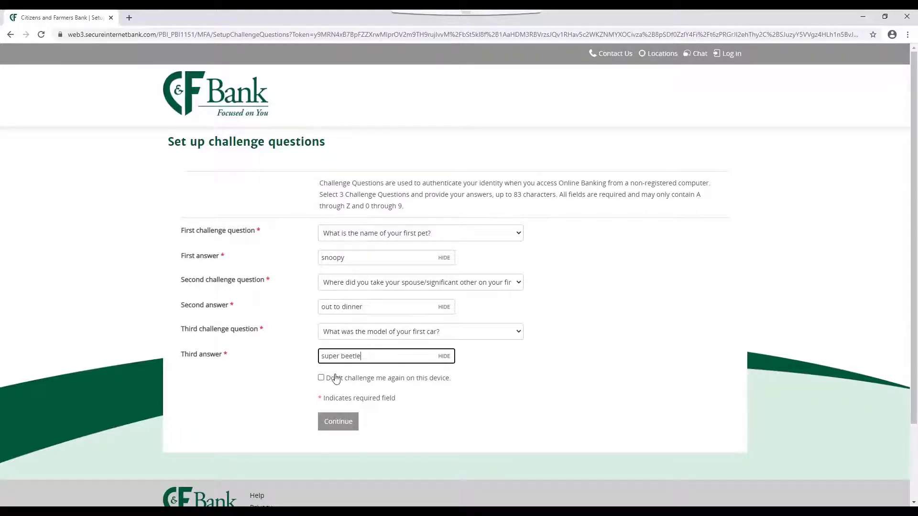
Enable 'Don't challenge me again on this device' and submit the challenge answers.
left_click(319, 379)
left_click(321, 378)
left_click(337, 422)
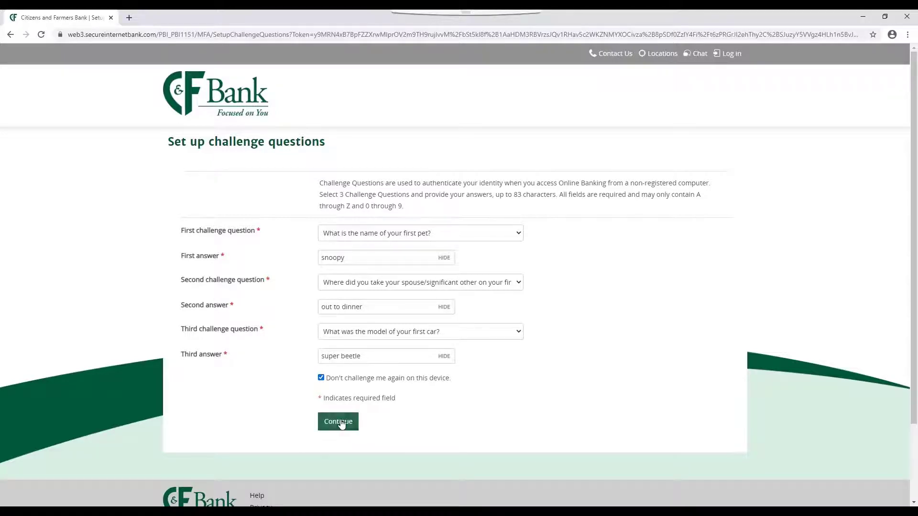